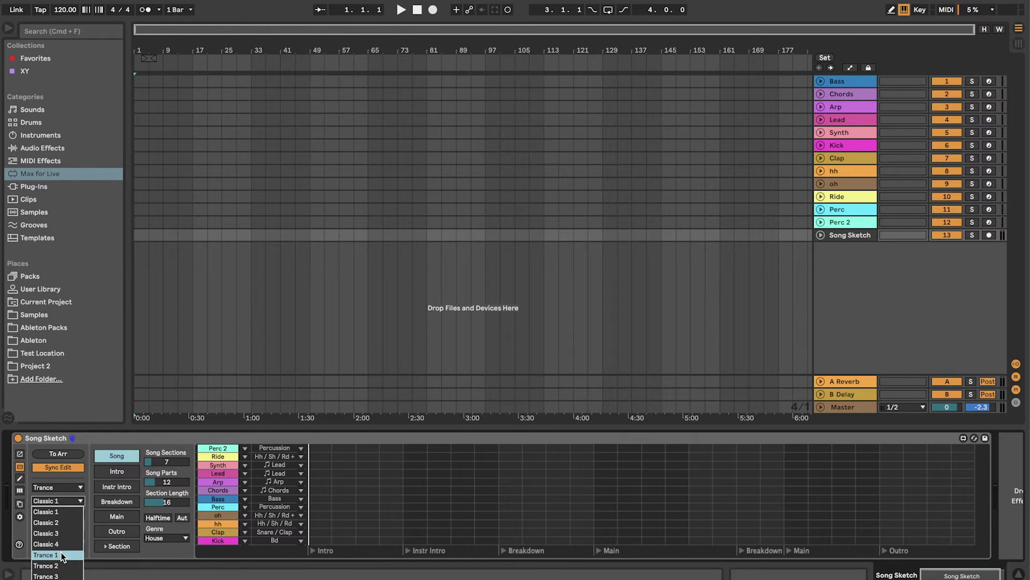
- Generate a draft song from the Trance 1 template, then step through Trance 2–4 to Trance 5
click(60, 553)
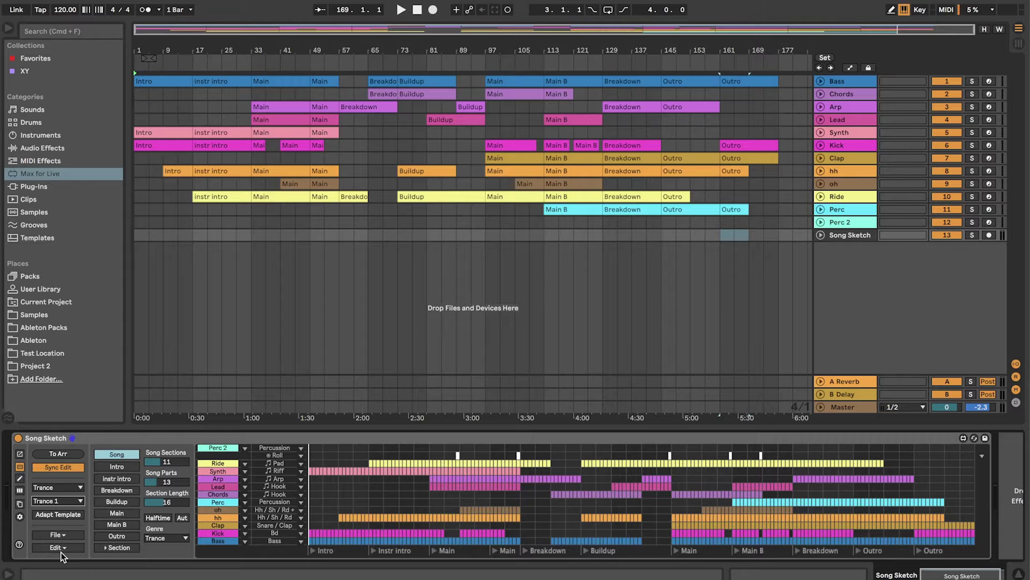
key(Down)
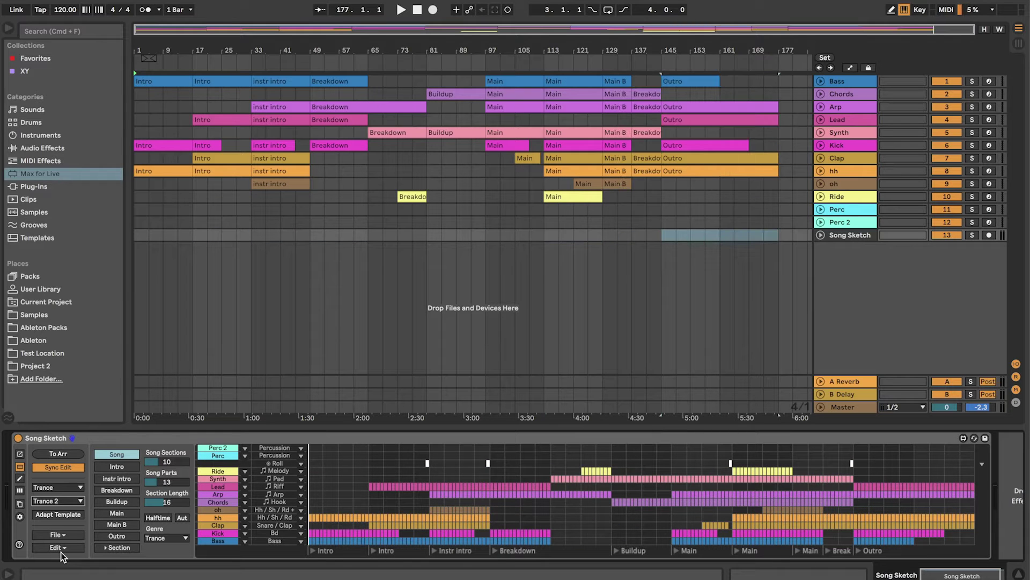
key(Down)
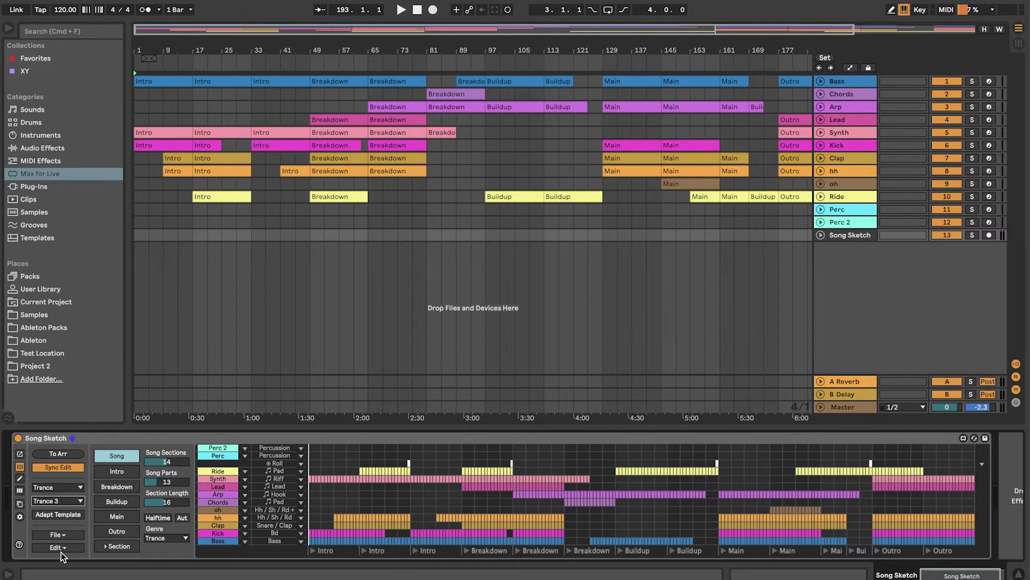
key(Down)
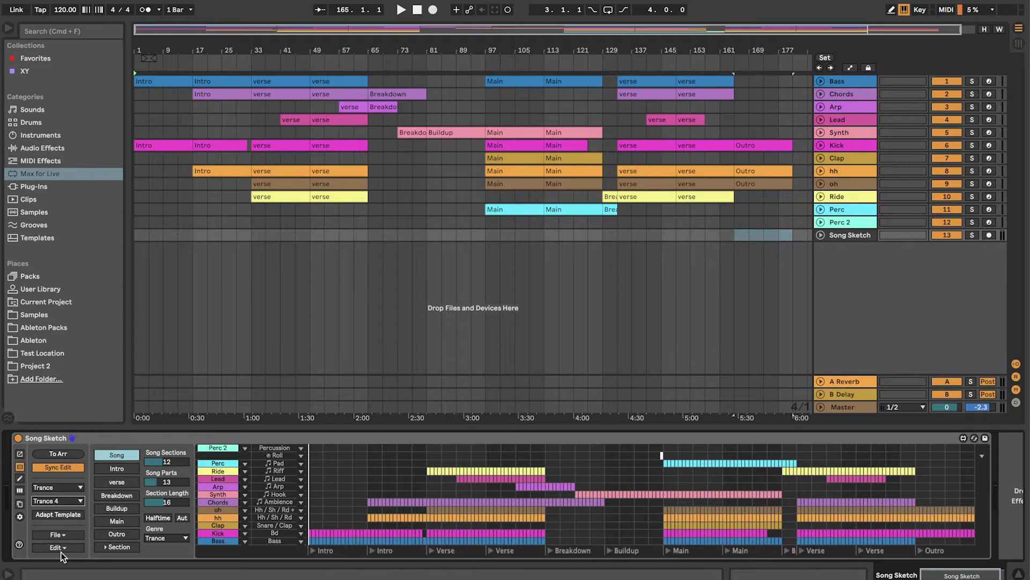
key(Down)
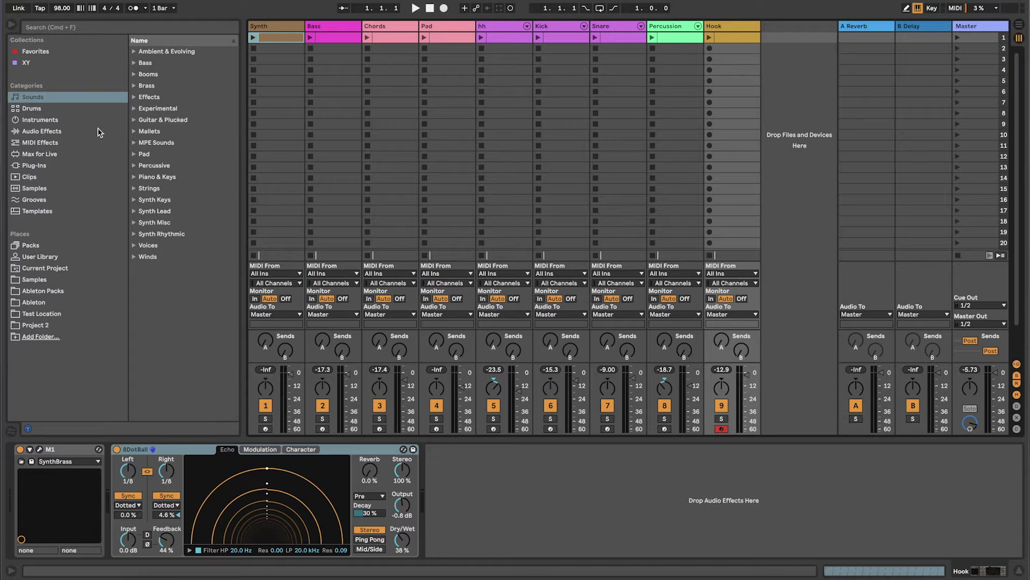
- Drag Song Sketch from Max for Live's Max Audio Effect folder onto a new track
click(45, 155)
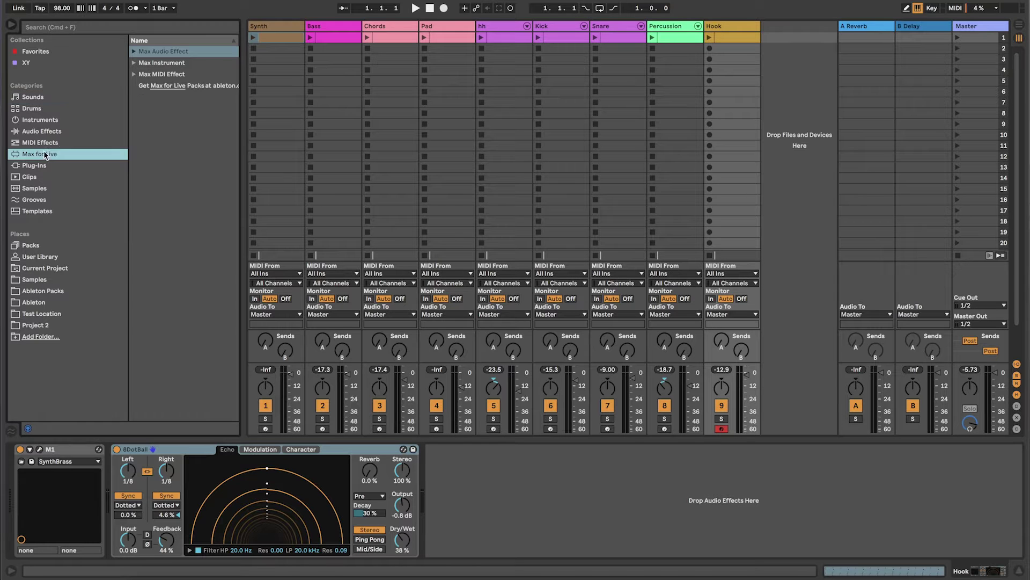
click(134, 52)
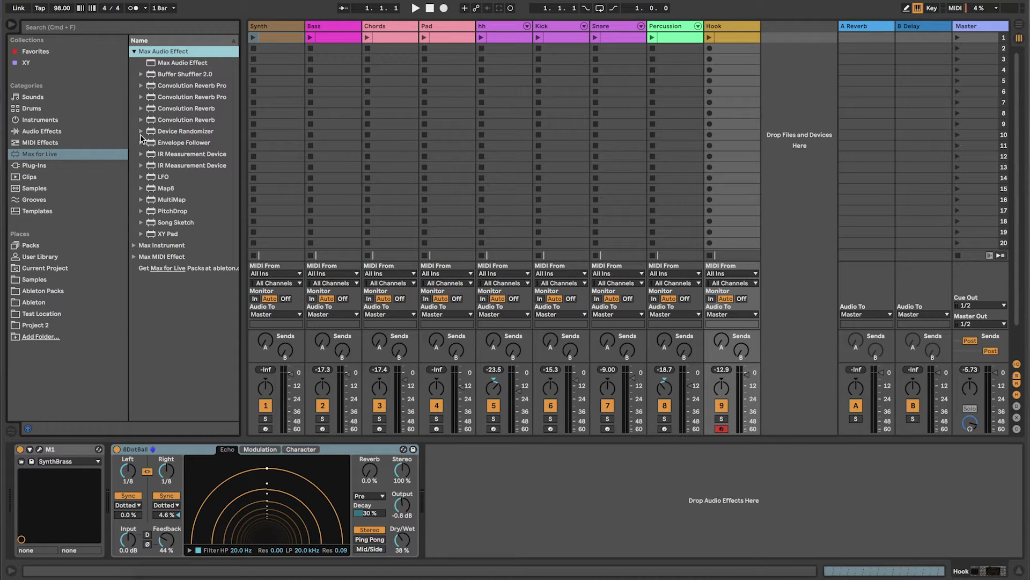
mouse_move(164, 222)
mouse_down()
mouse_move(698, 213)
mouse_move(812, 200)
mouse_up()
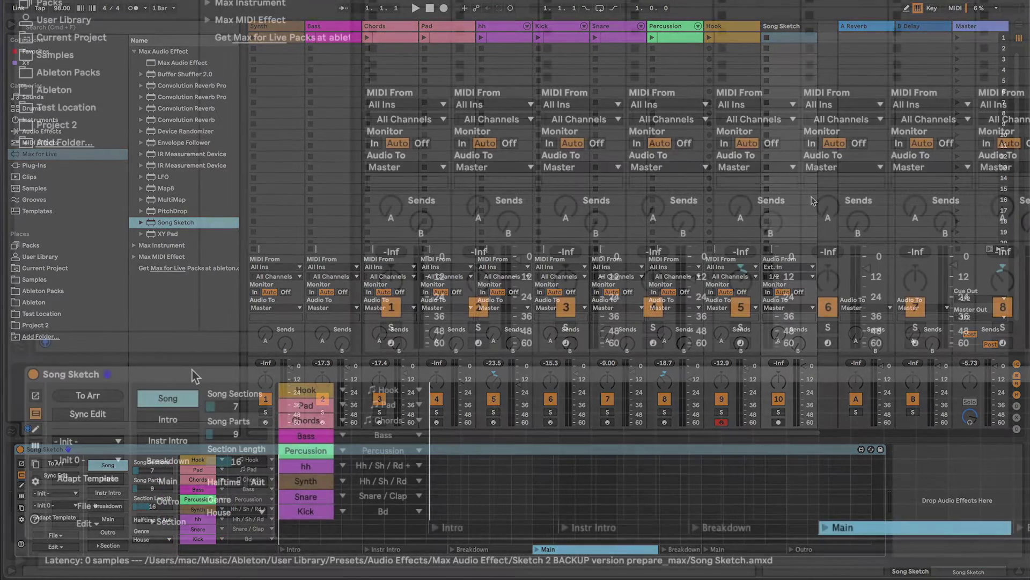
- Set Song Sketch's genre to Downtempo and choose the beat-instrument song template
click(112, 441)
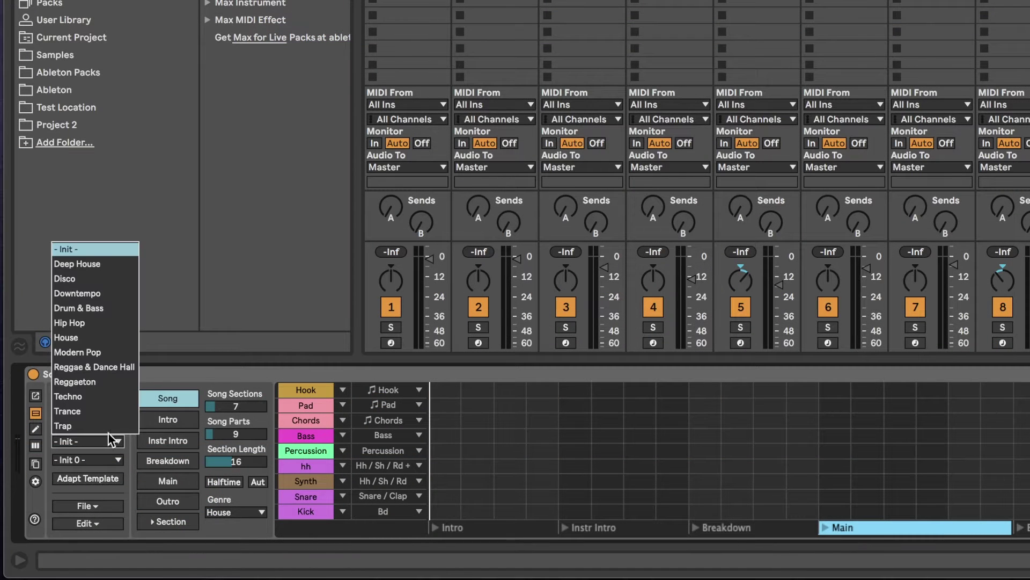
click(99, 292)
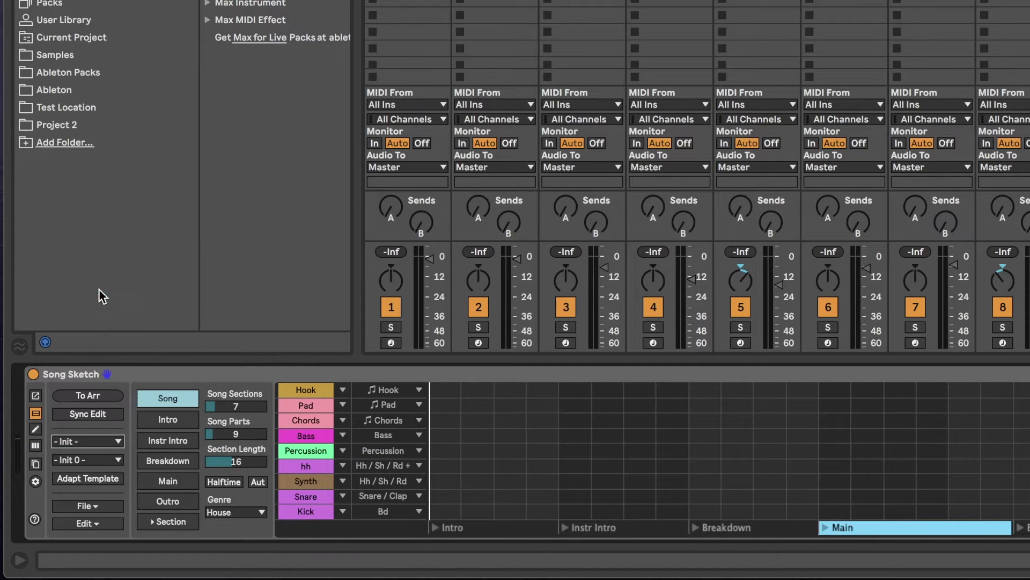
click(82, 458)
click(87, 355)
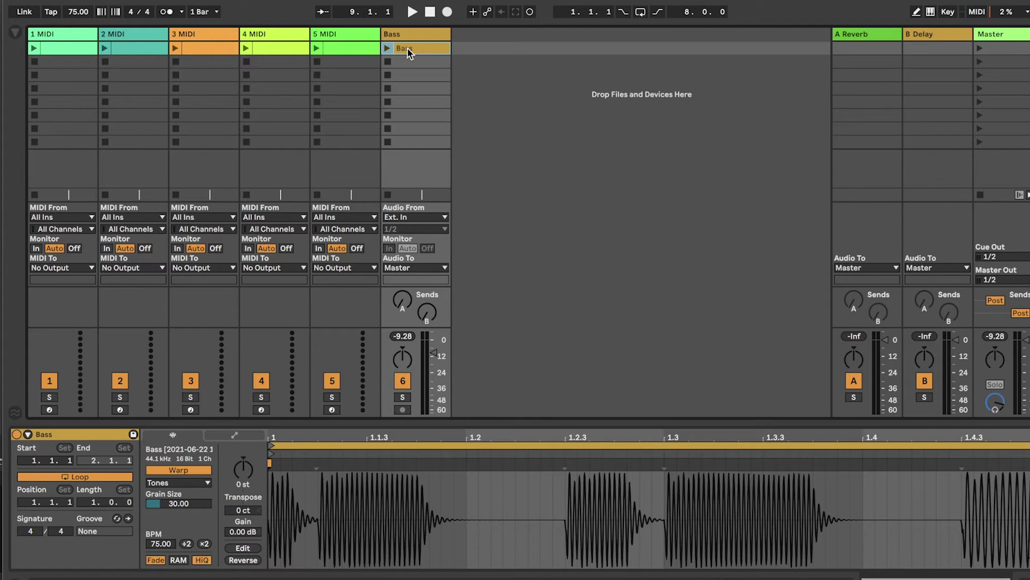
- Move the Bass clip to bar 1 of the arrangement, extend it and consolidate into one 8-bar clip
key(Delete)
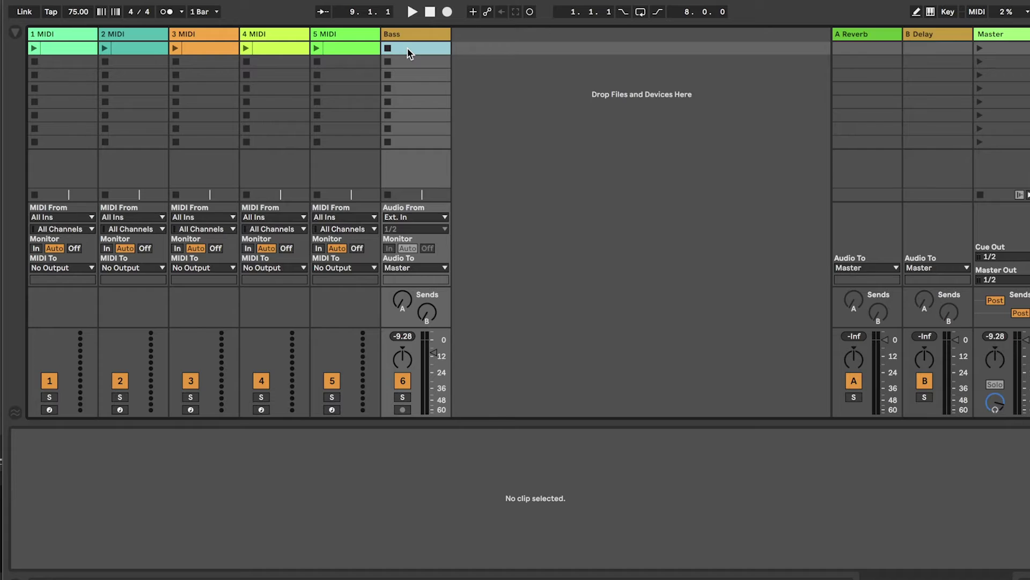
key(Tab)
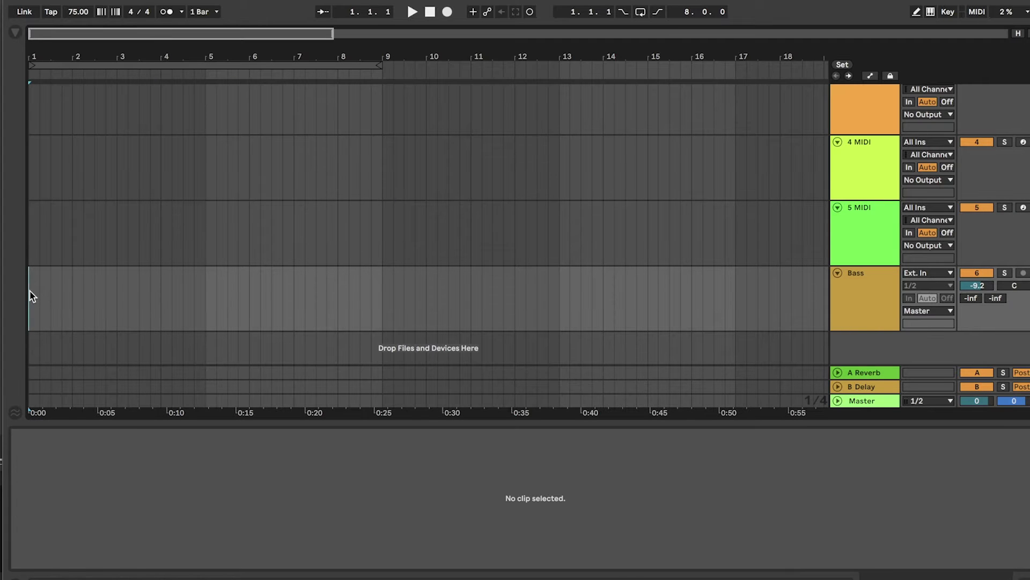
key(ctrl+v)
drag(71, 273, 383, 295)
right_click(343, 272)
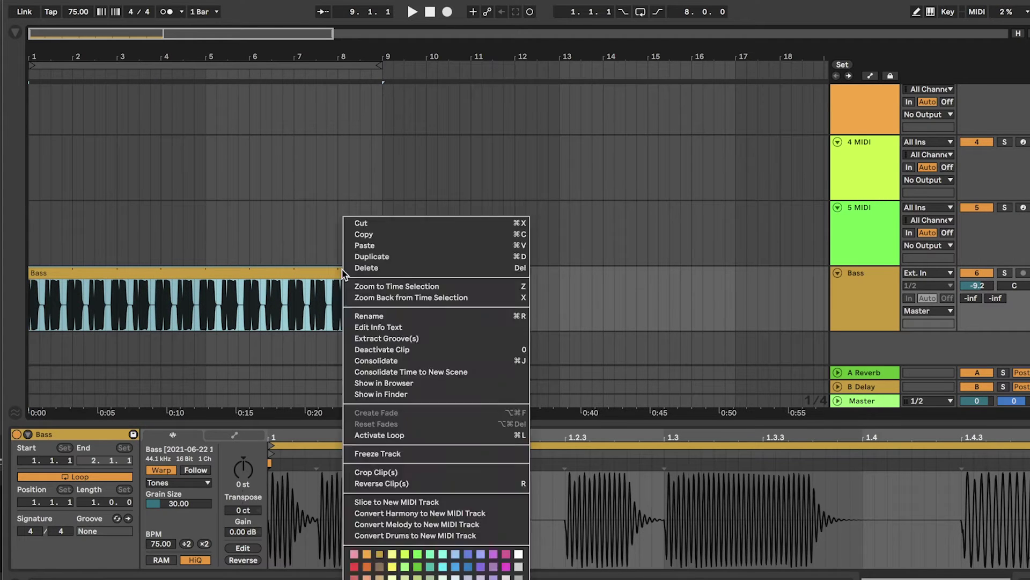
click(368, 360)
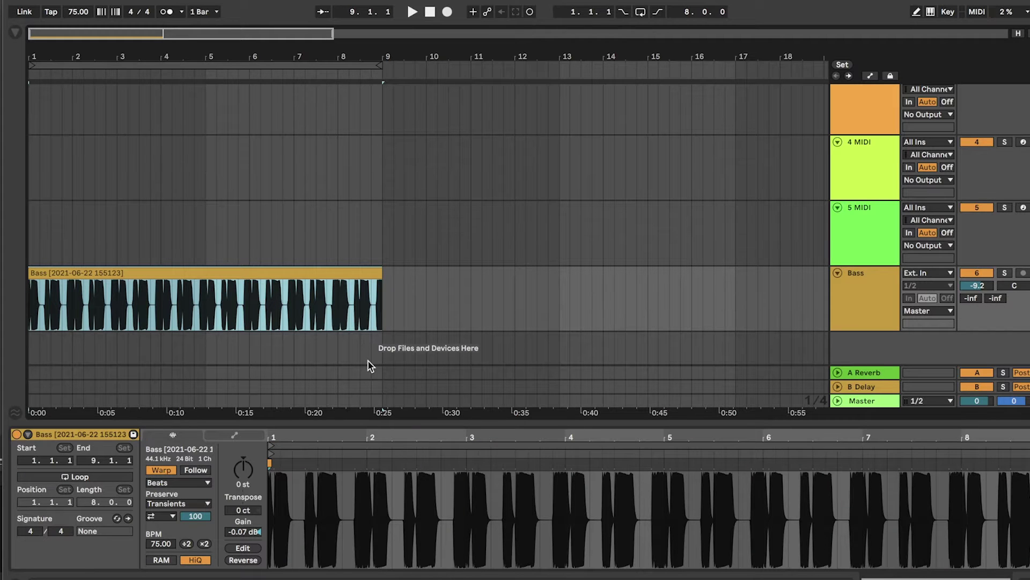
- Turn on looping for the consolidated Bass clip and paste it back into the first Session slot
click(119, 477)
key(Tab)
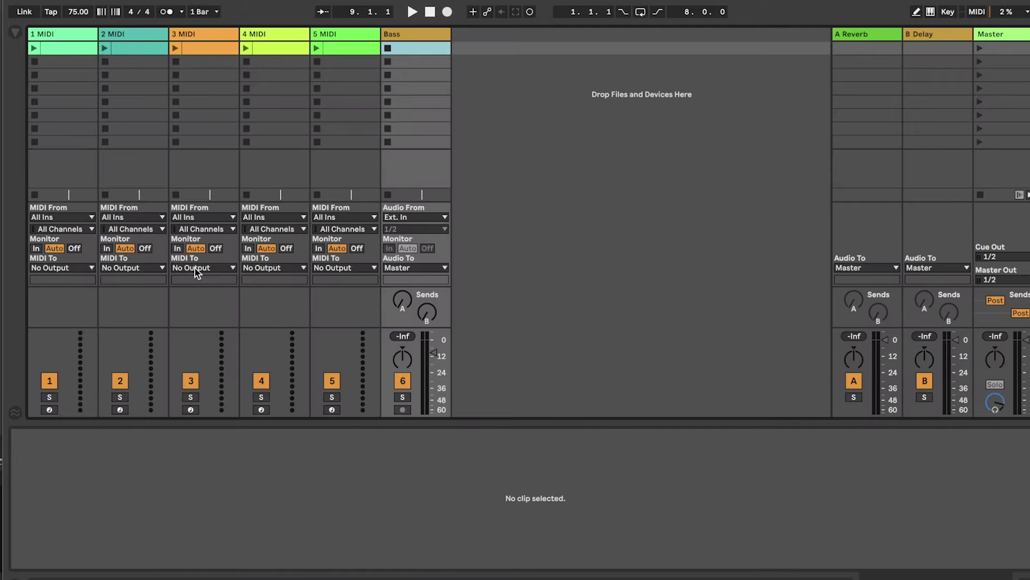
key(ctrl+v)
click(398, 46)
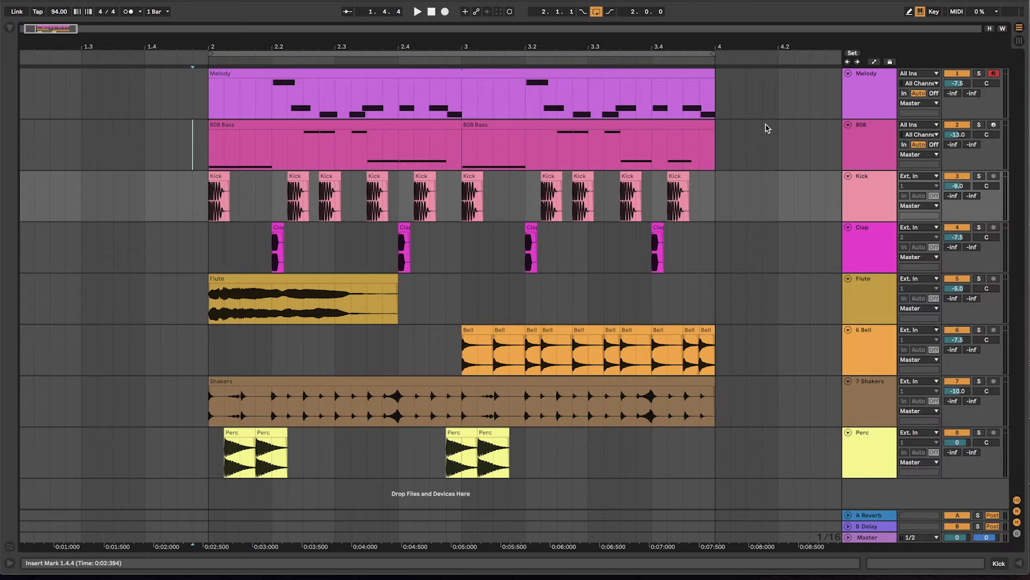
- Turn the arrangement's bars 2 to 4 across all tracks into a new scene
click(564, 55)
right_click(564, 55)
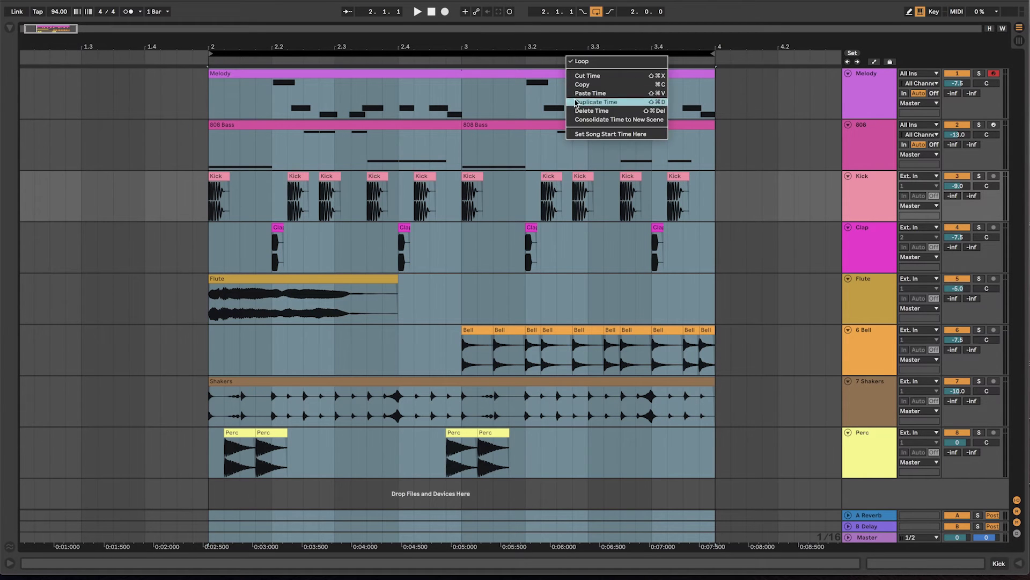
click(584, 122)
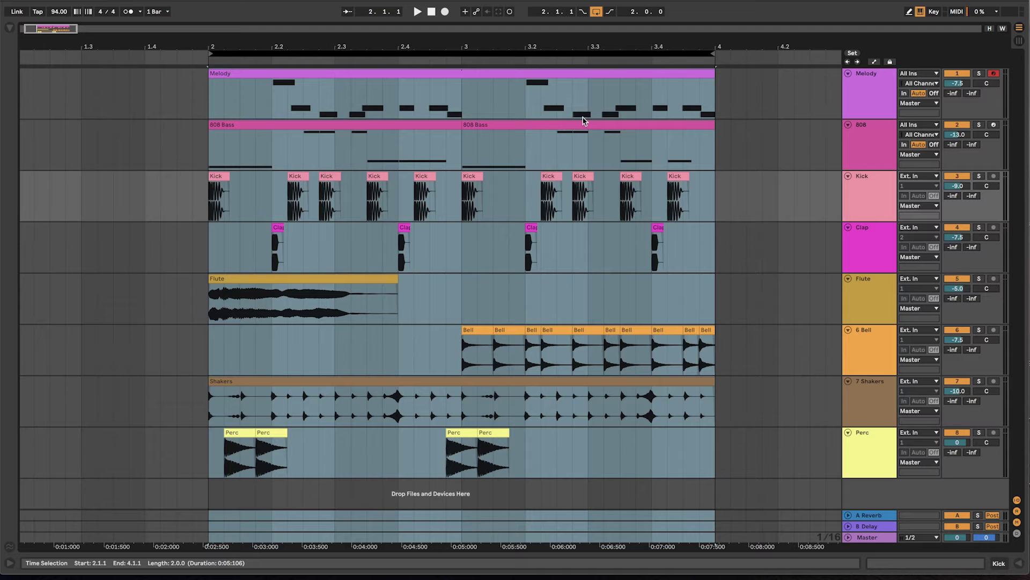
- Select the scene-2 clip row from Melody to Perc and drag it up into scene 1
key(Tab)
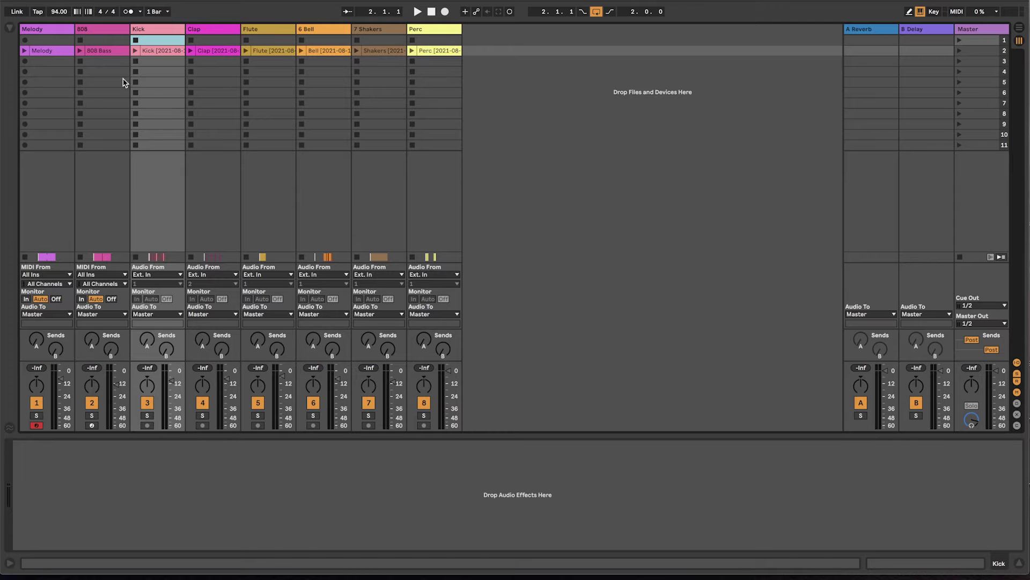
click(41, 51)
shift+click(425, 50)
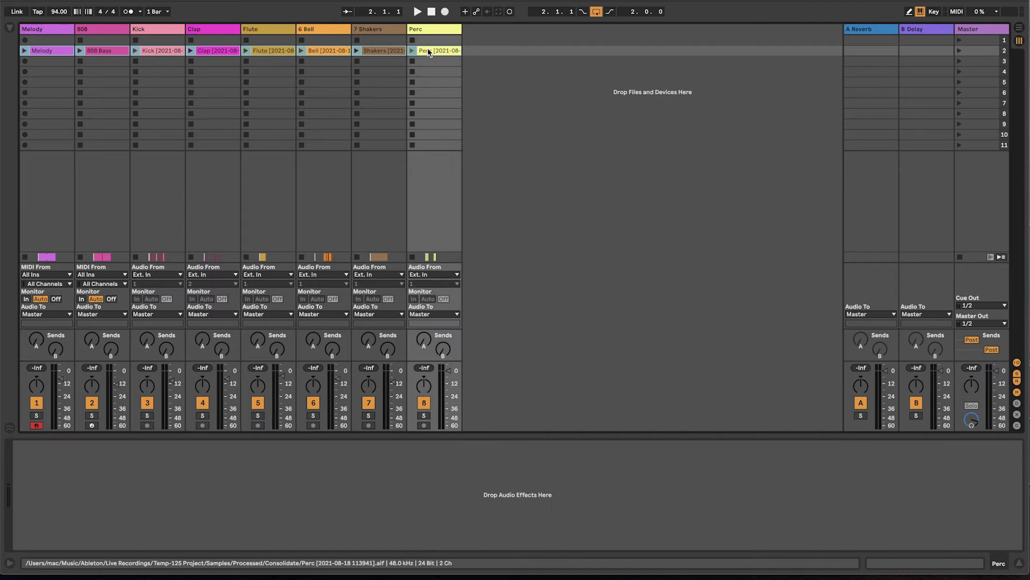
drag(425, 51, 427, 45)
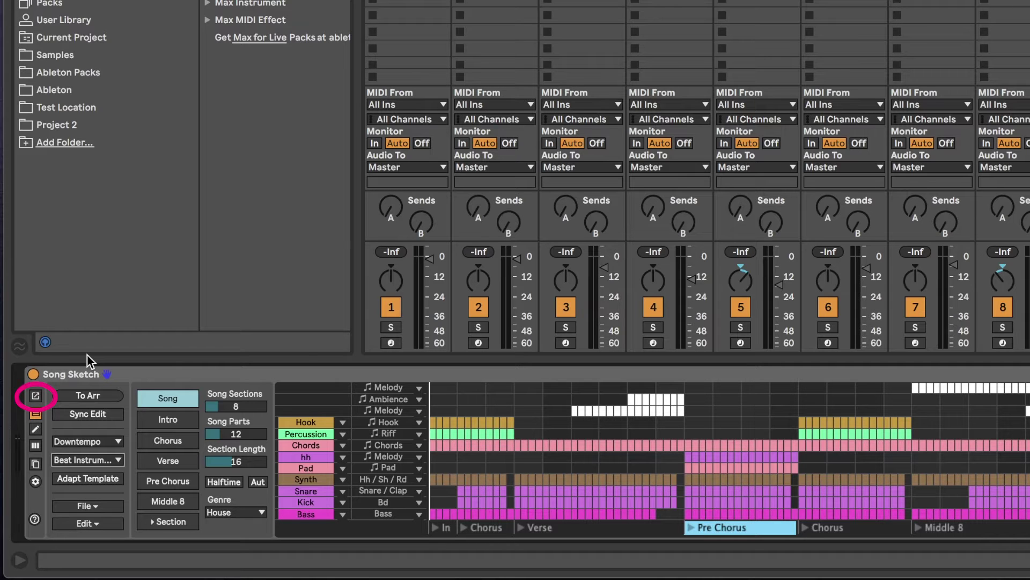
- Open the Song Sketch grid in a larger window and zoom in to Medium
click(36, 396)
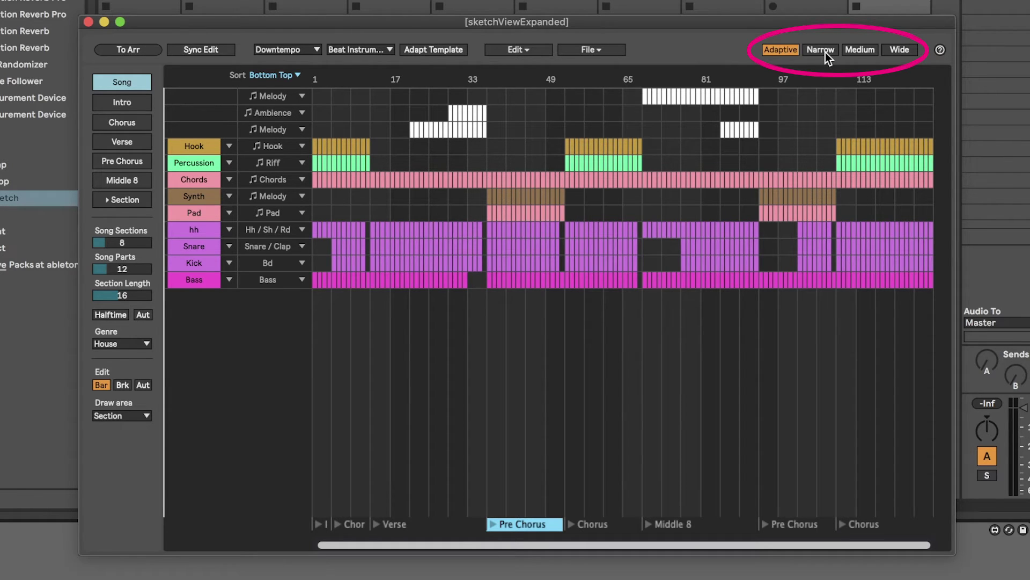
click(825, 53)
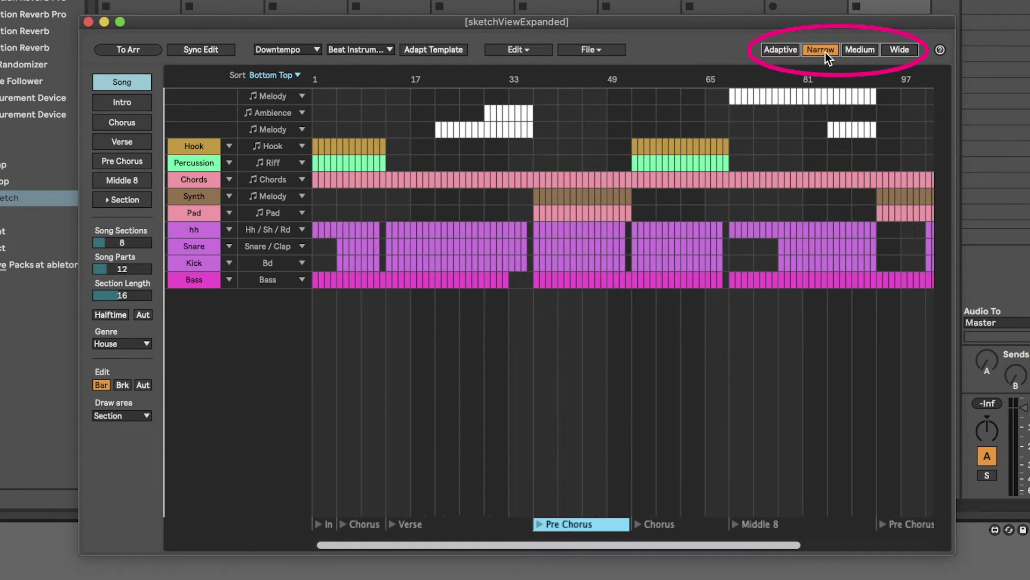
click(853, 50)
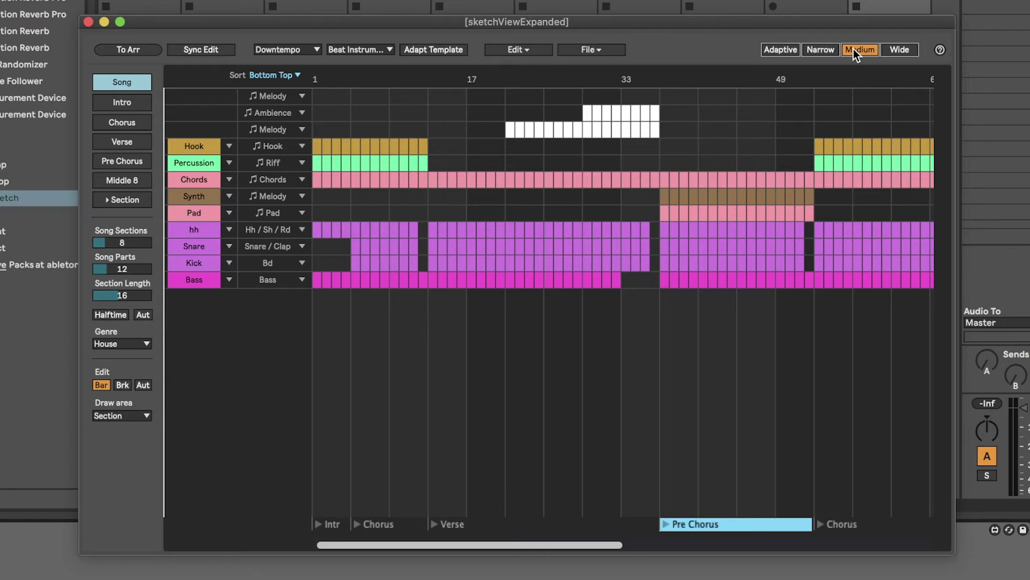
- Sort the grid rows by Tracks, then switch sorting back to Bottom Top
click(296, 74)
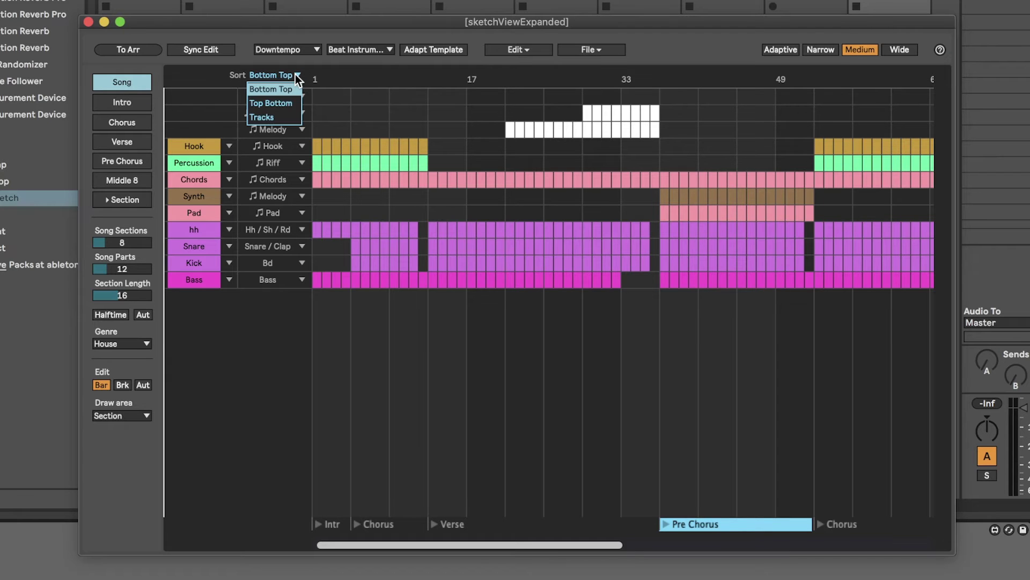
click(291, 118)
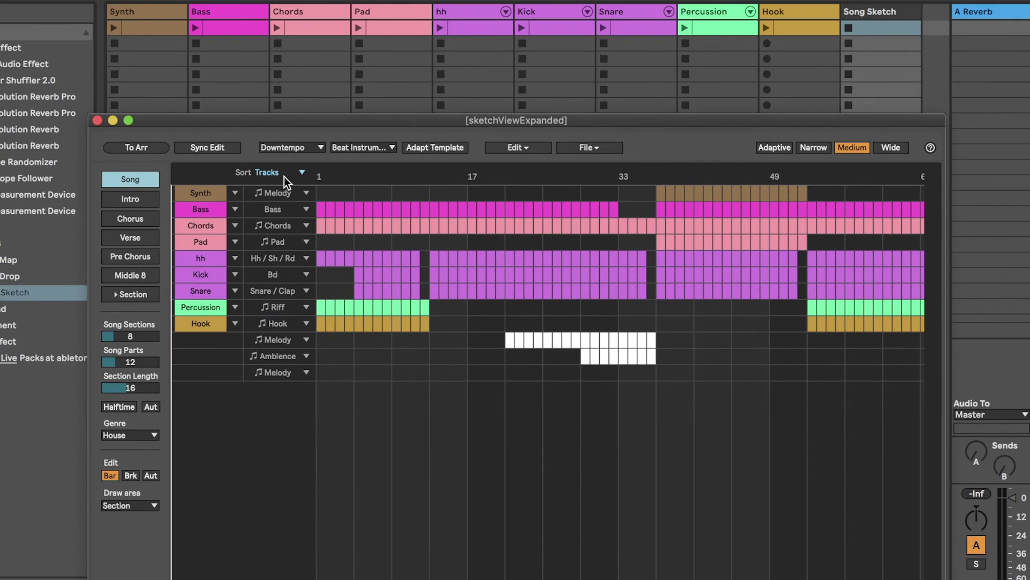
click(284, 176)
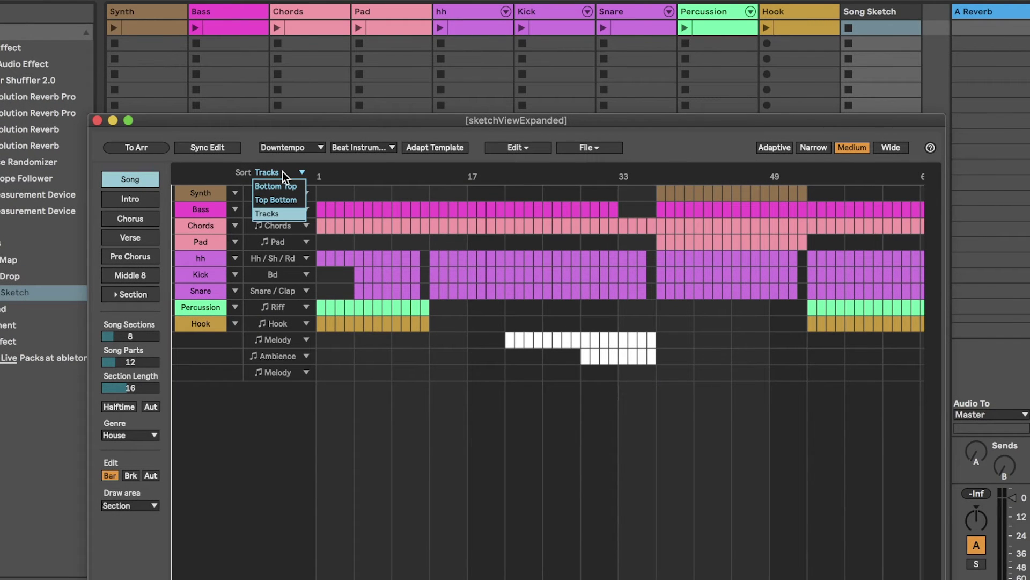
click(282, 181)
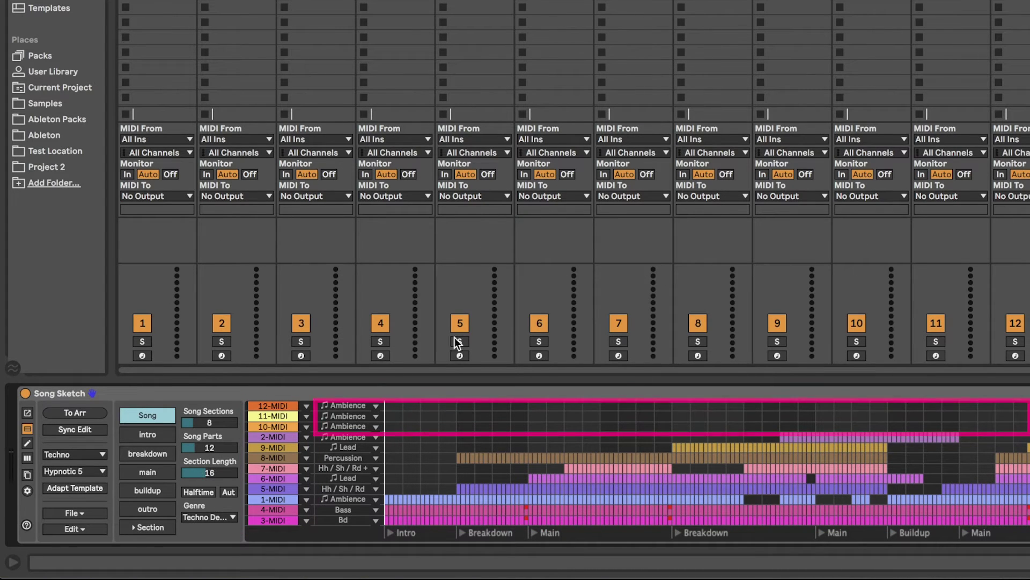
- Paint Ambience parts along the 10-MIDI row from the Breakdown onward, then fill the 11-MIDI row
mouse_move(459, 426)
mouse_down()
mouse_move(609, 418)
mouse_move(697, 426)
mouse_up()
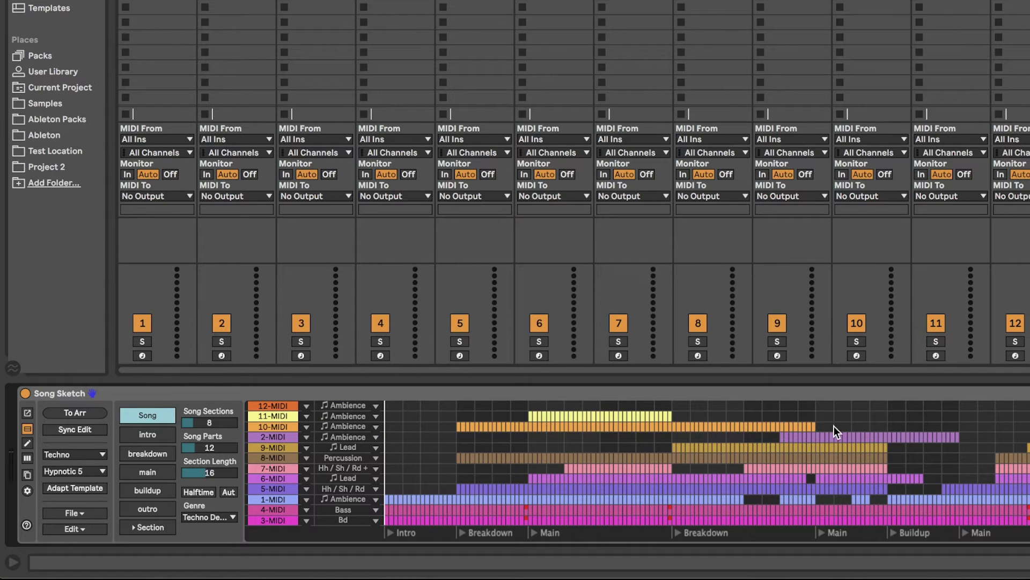
drag(833, 426, 732, 418)
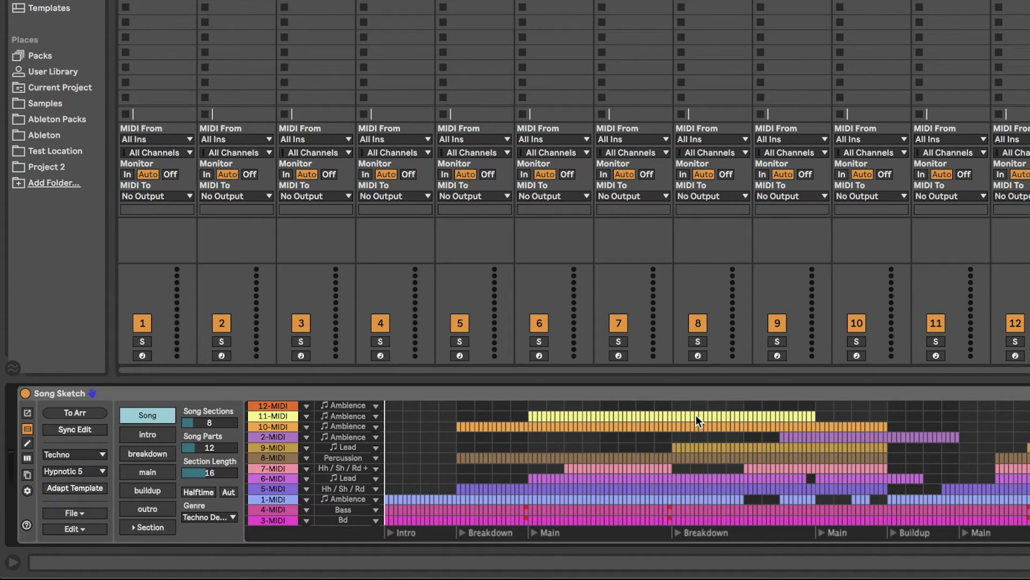
click(76, 485)
click(76, 470)
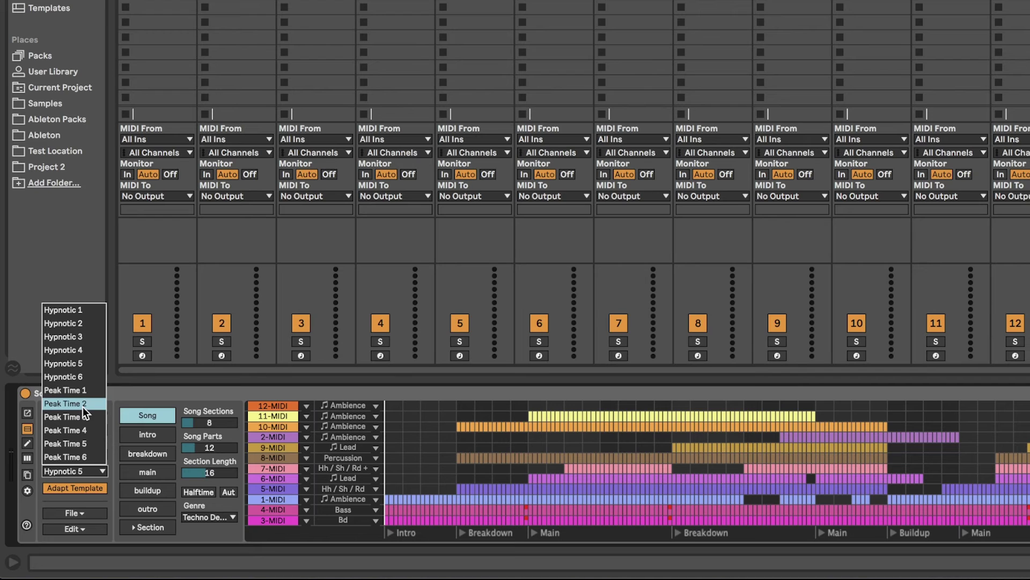
click(79, 364)
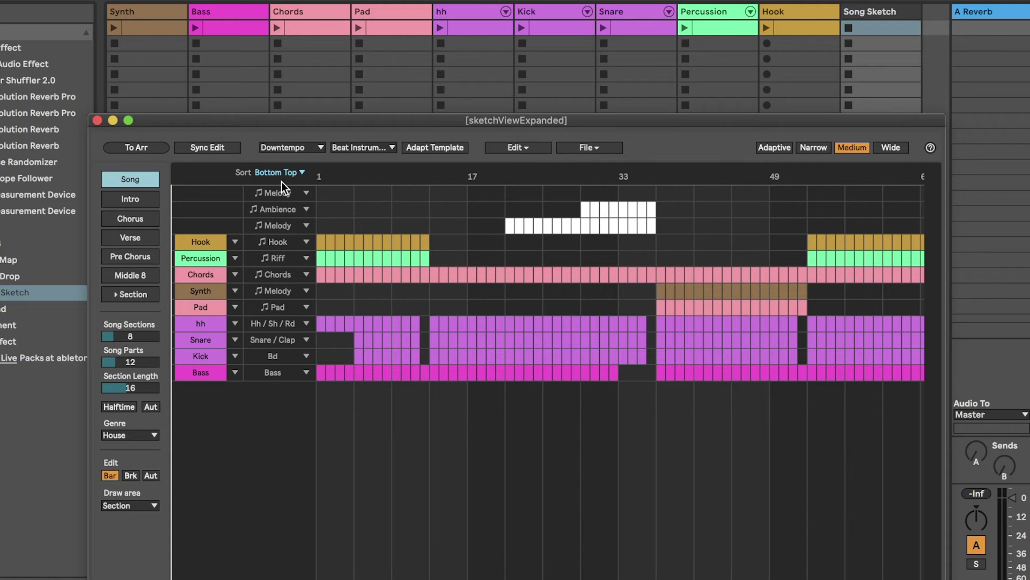
- Change the Percussion track's part assignment to Melody
click(235, 259)
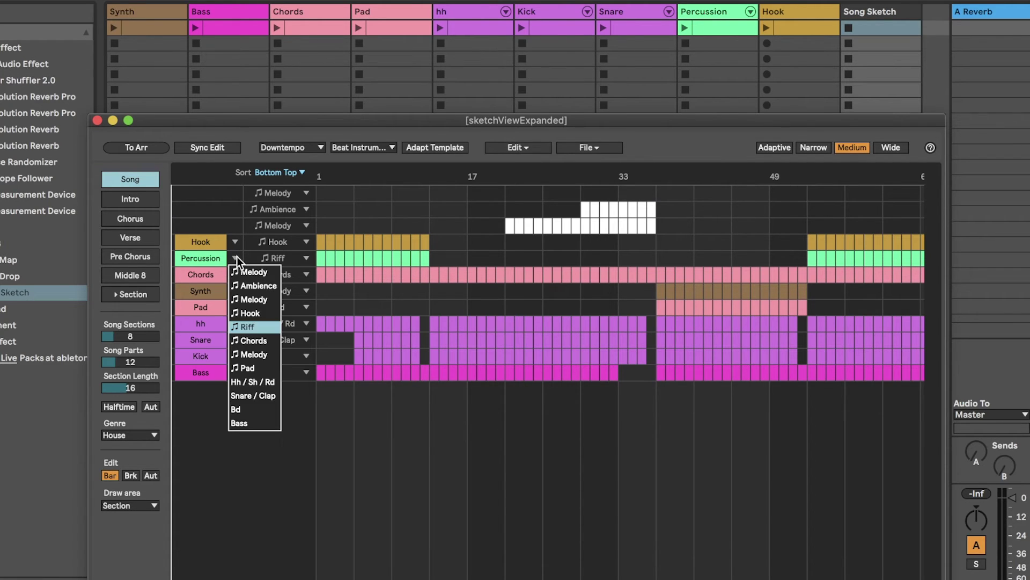
click(246, 299)
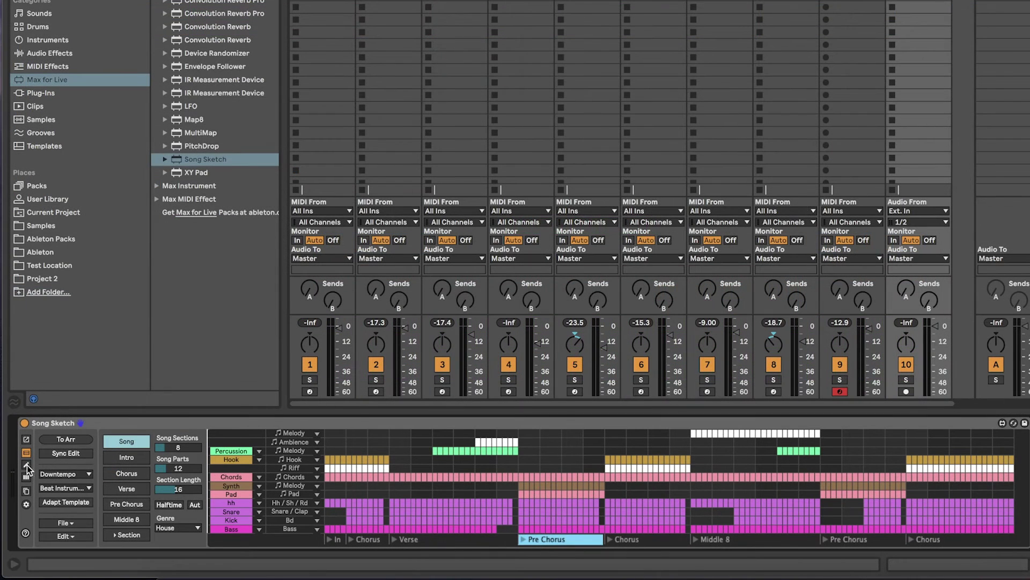
- Show Song Sketch's per-track scene and usage settings and open the Synth track's usage choices
click(27, 478)
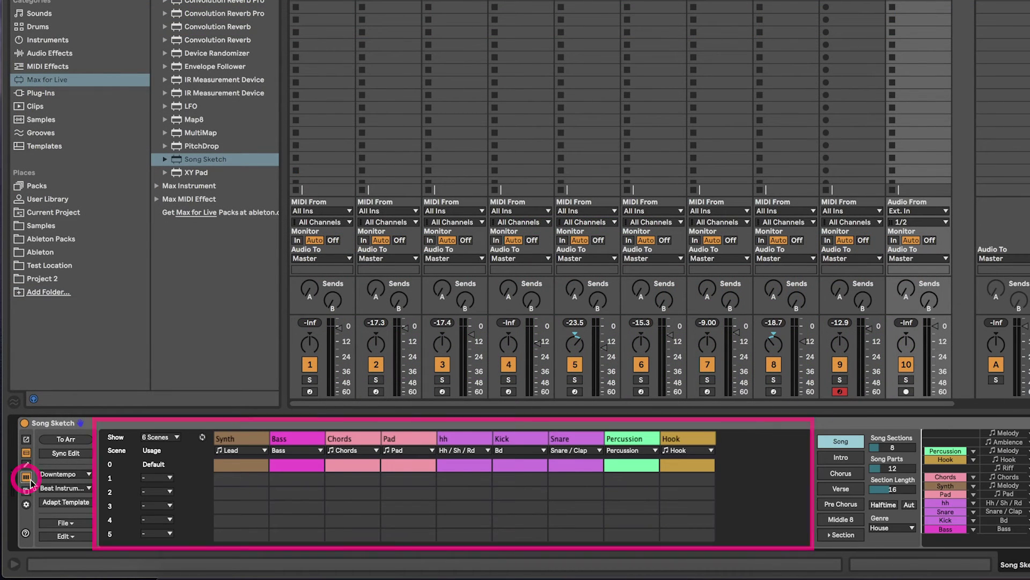
click(261, 453)
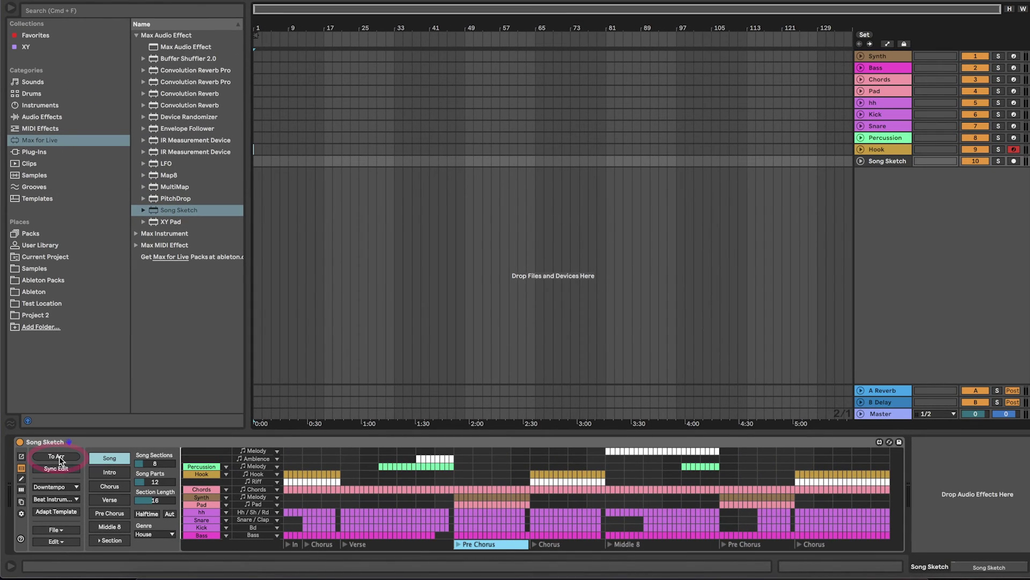
- Send the House sketch to the Arrangement with Song Sketch's To Arr button
click(59, 456)
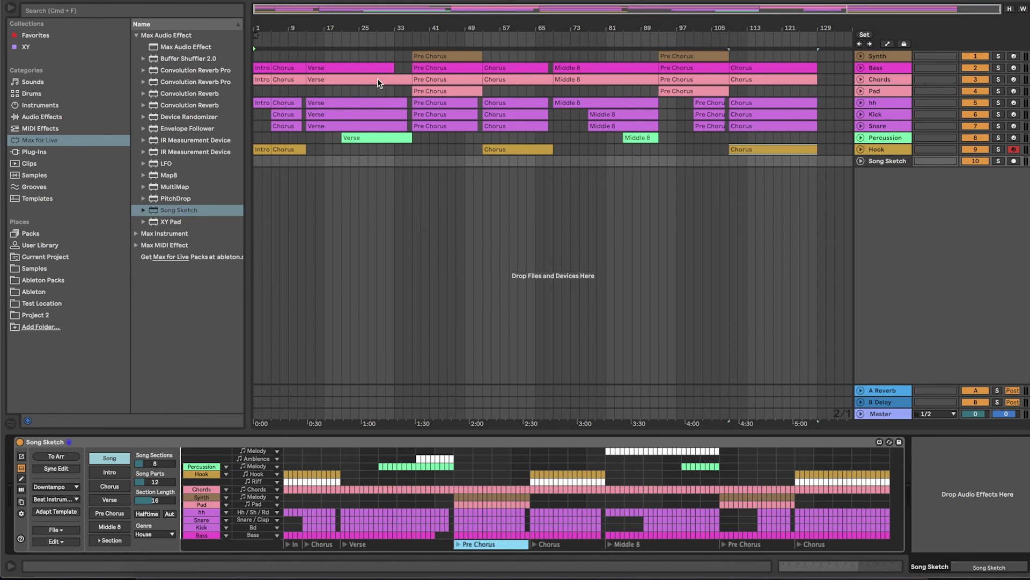
- Start arrangement playback and jump to the Verse section (24 bars, section 3 of 8)
key(space)
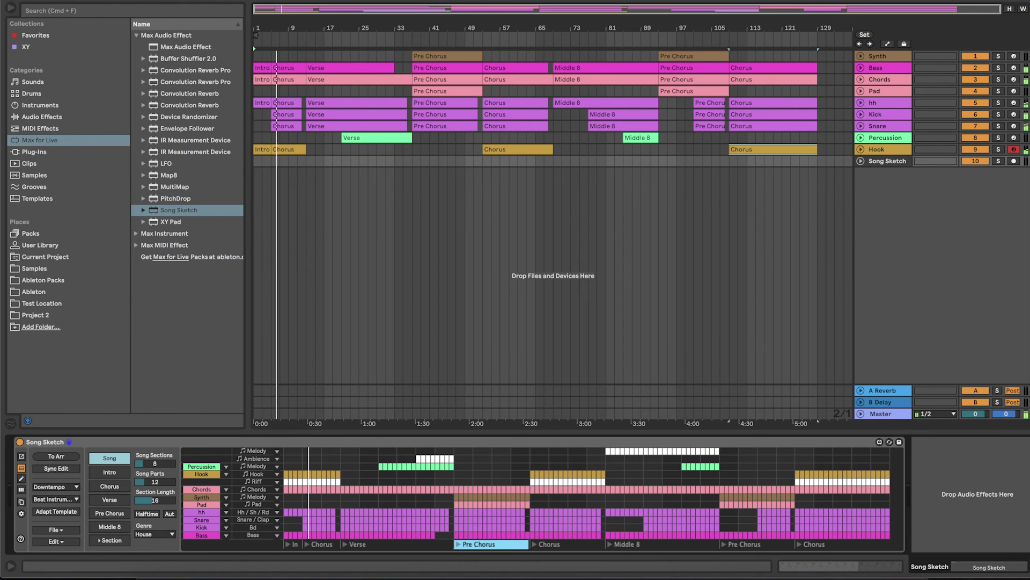
click(345, 544)
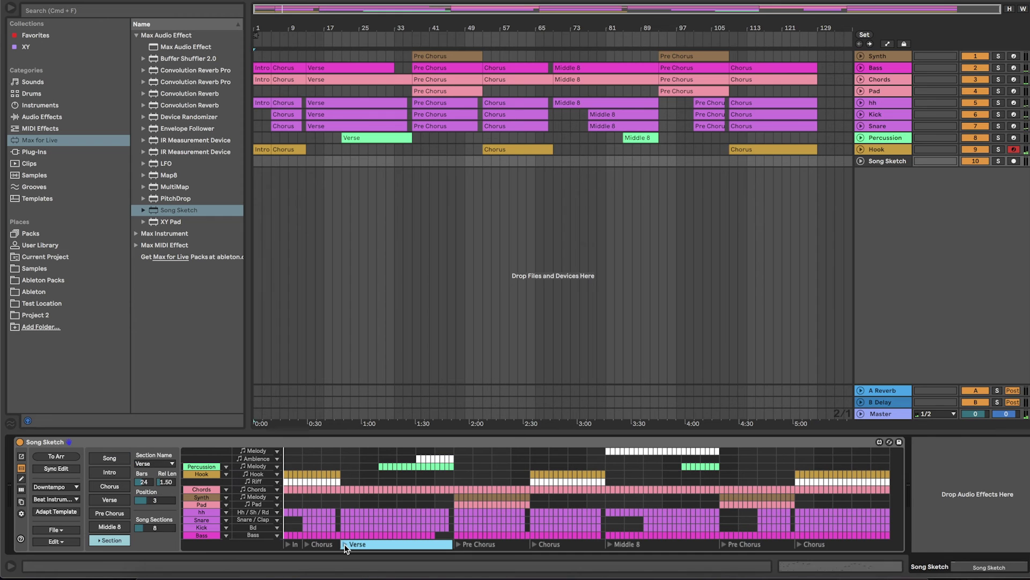